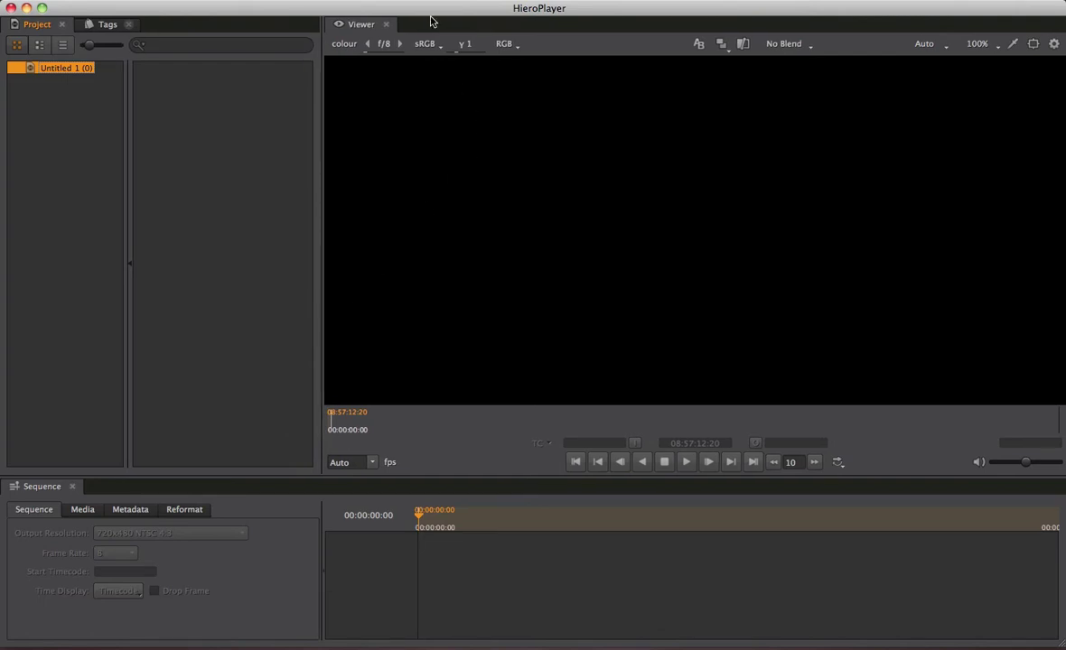
Show the Hiero<>Nuke panel from the Window menu, with its server at localhost:8000.
left_click(397, 1)
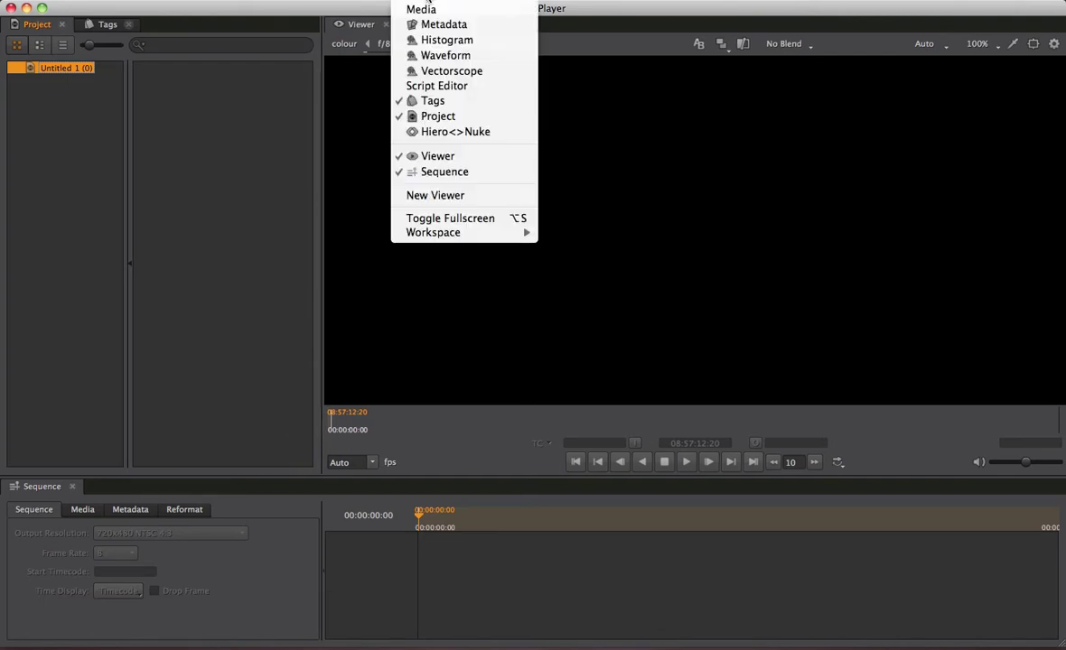
left_click(449, 132)
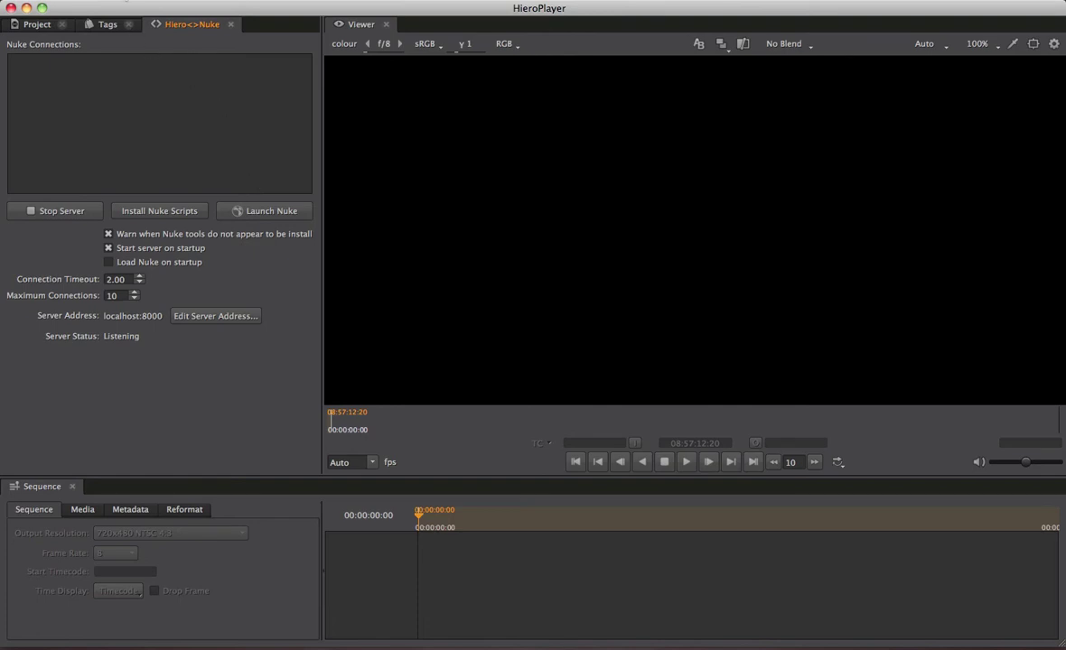
Open HieroPlayer Preferences on the Nuke / Export page.
left_click(54, 0)
left_click(105, 28)
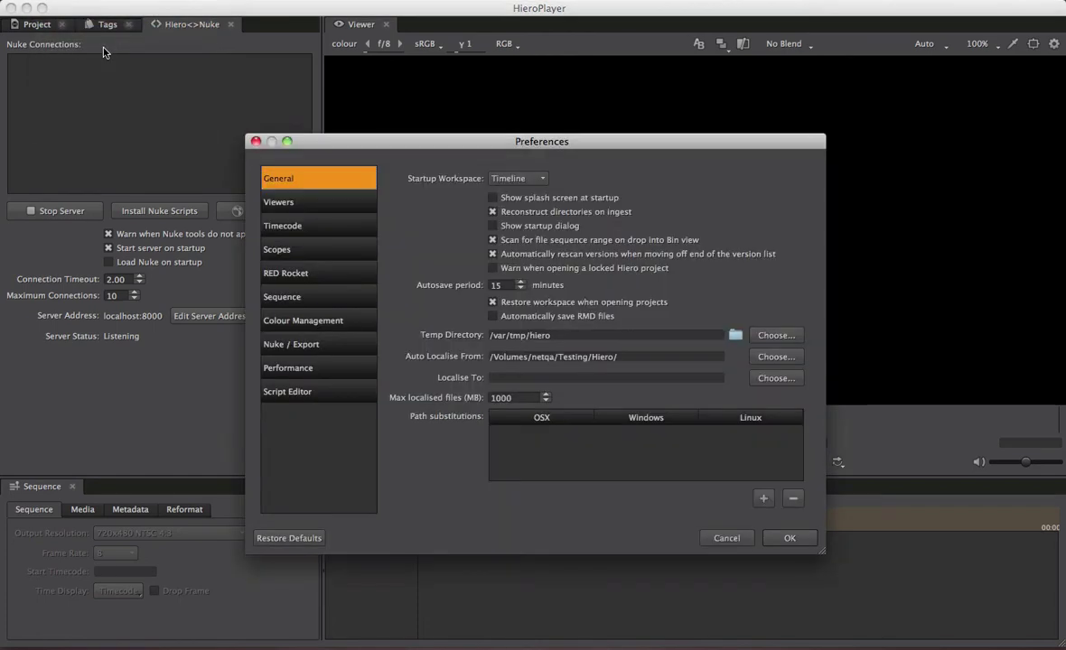
left_click(298, 345)
Change the Nuke Path to /Applications/Nuke7.0v1/NukeX7.0v1.app and confirm with OK.
left_click_drag(469, 180, 601, 183)
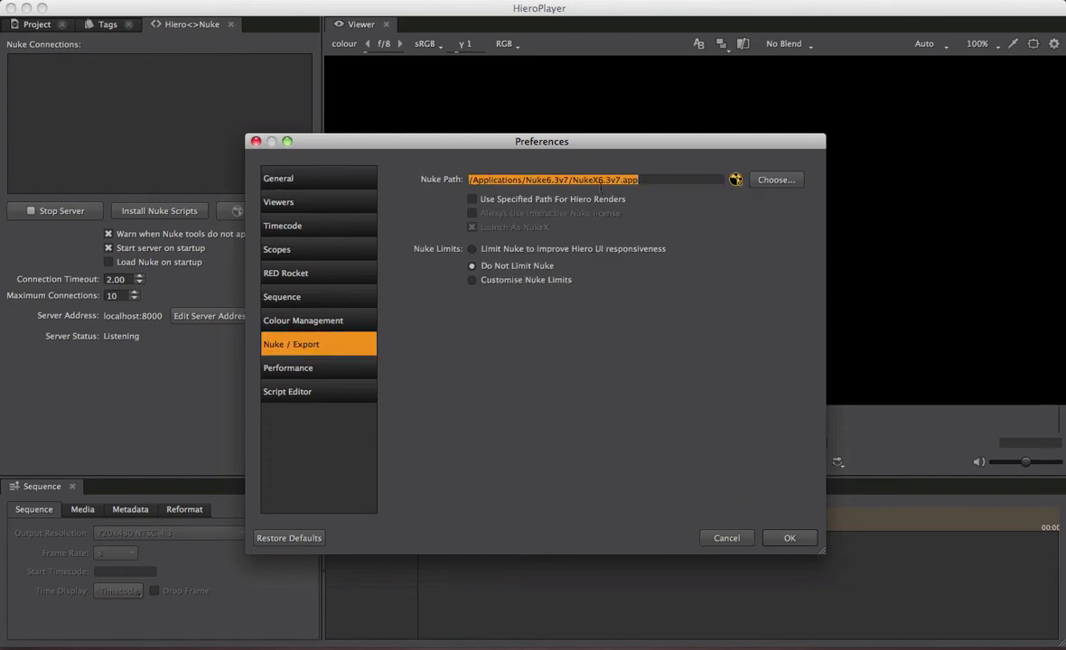
left_click(554, 180)
left_click_drag(546, 179, 559, 180)
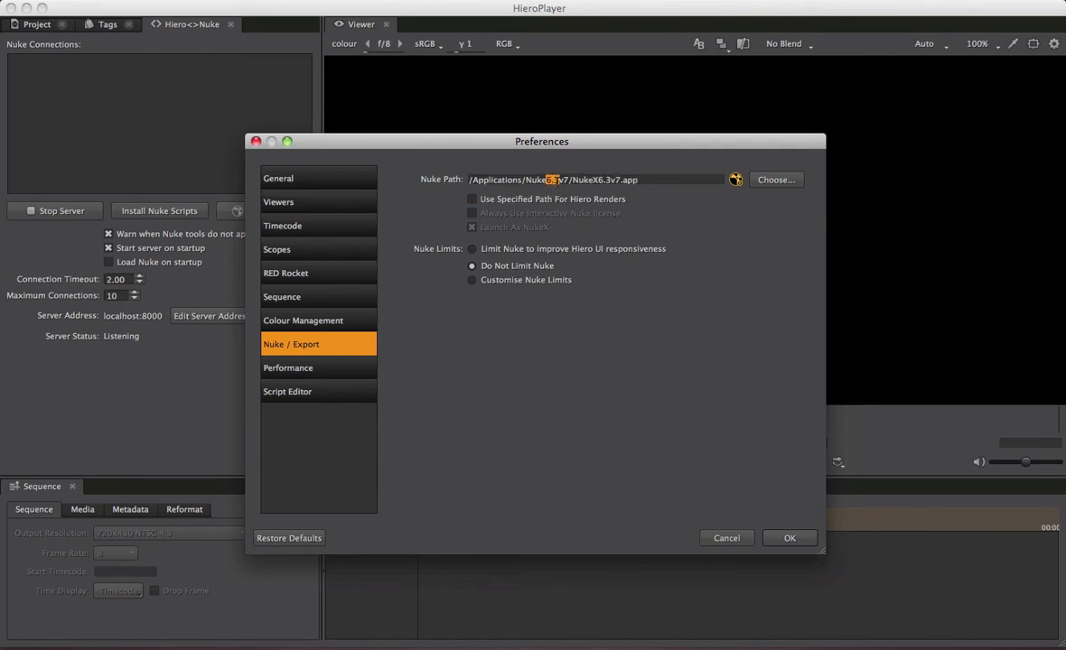
type("7.0")
left_click_drag(565, 179, 613, 181)
type("1/NukeX7.0v1")
key("BackSpace")
type("2")
key("BackSpace")
type("1")
left_click(787, 537)
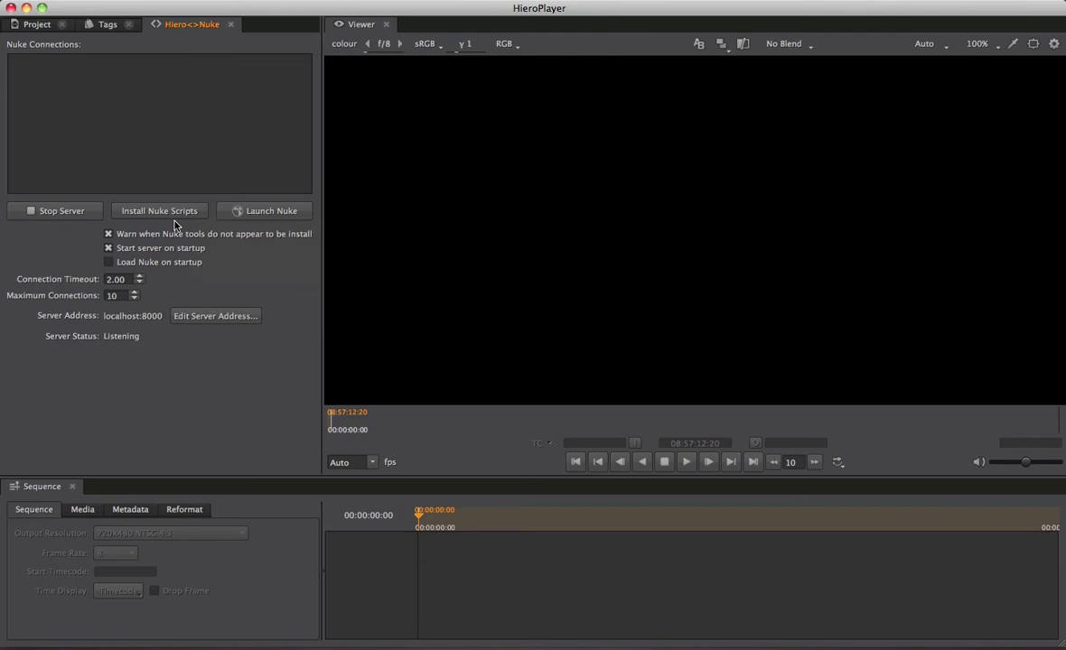
Preview menu.py, init.py and hiero_tools.py in the .nuke Finder folder, then return to HieroPlayer.
mouse_move(217, 642)
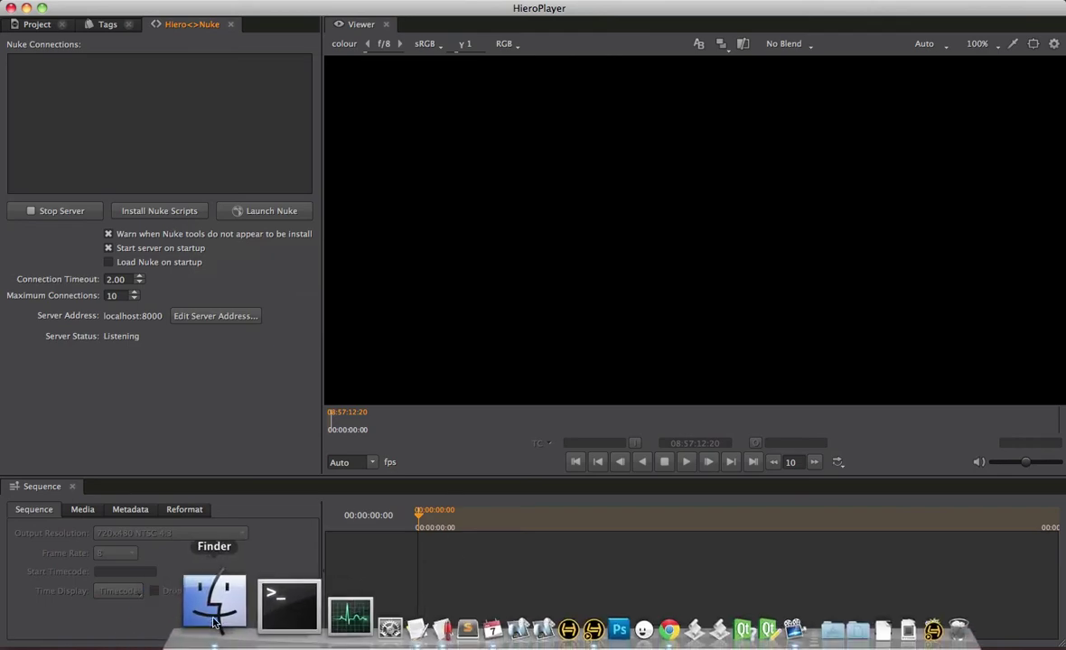
left_click(212, 600)
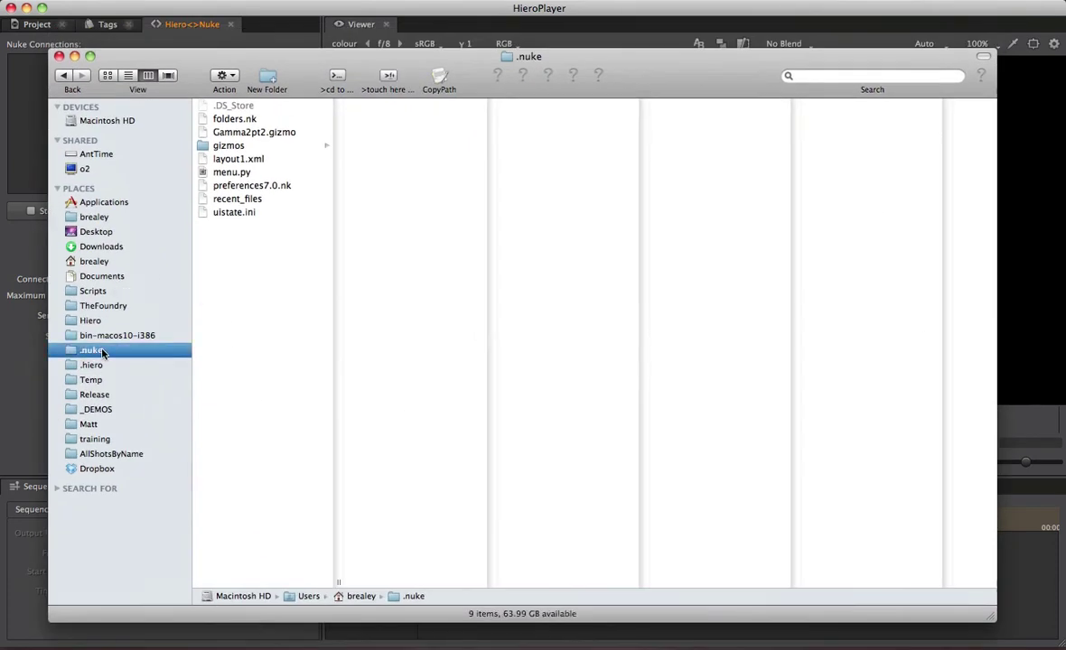
left_click(236, 172)
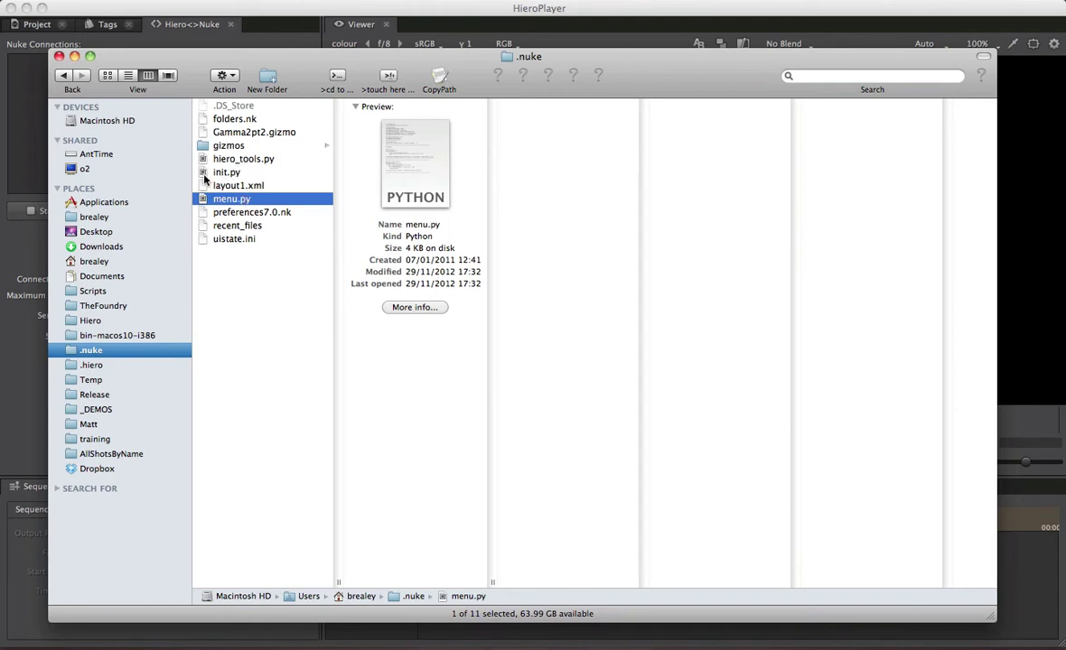
left_click(233, 172)
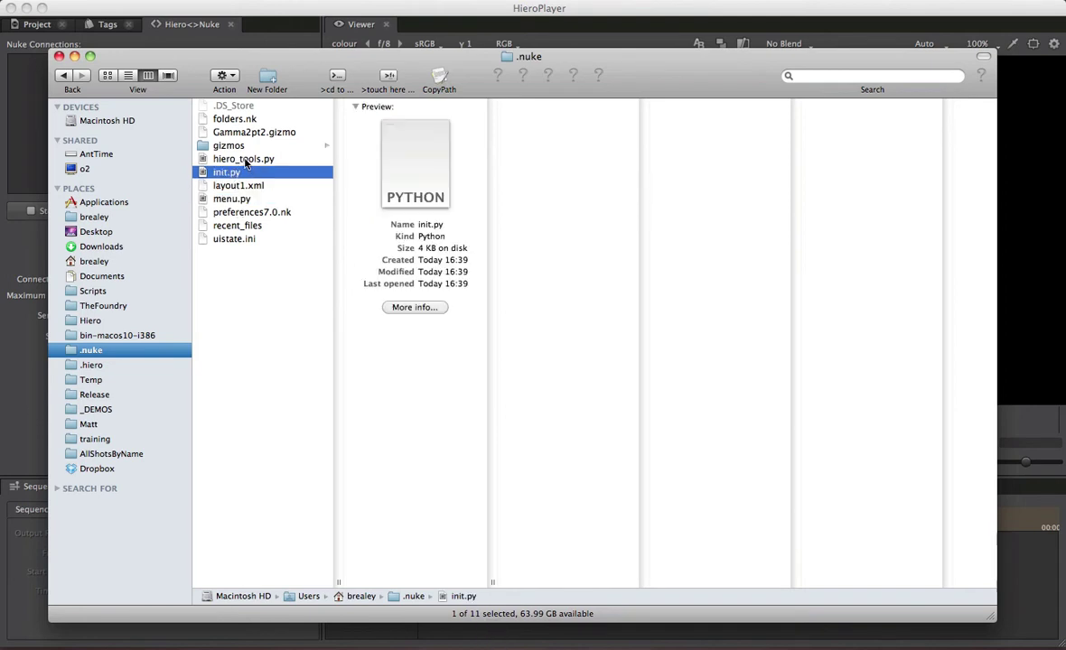
left_click(231, 159)
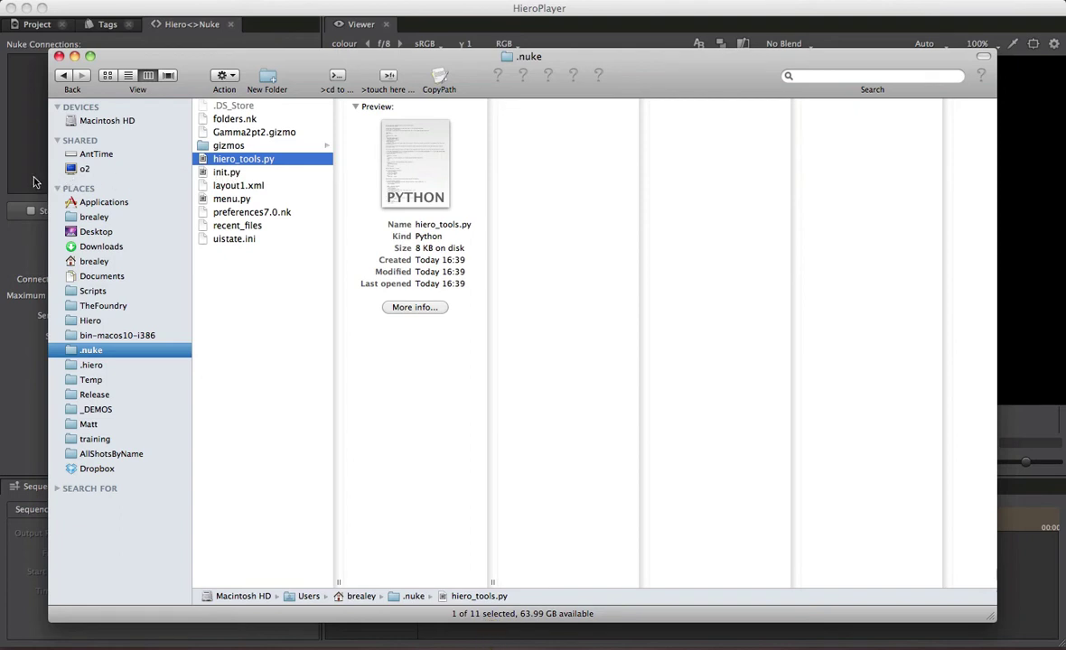
left_click(33, 169)
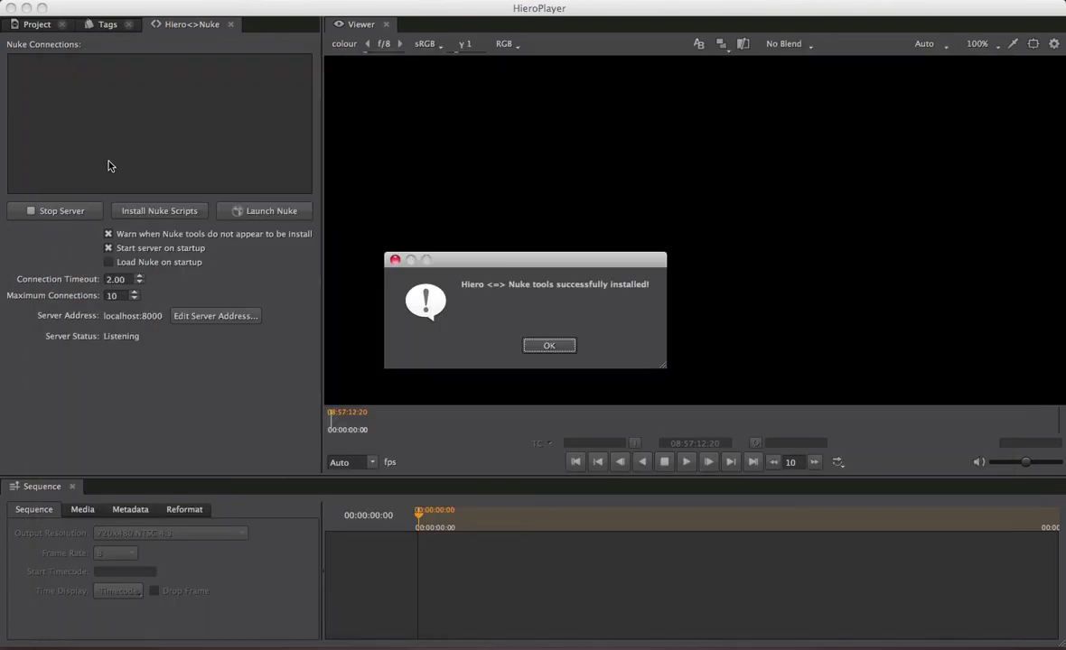
Dismiss the Hiero <=> Nuke tools installation success message.
left_click(549, 347)
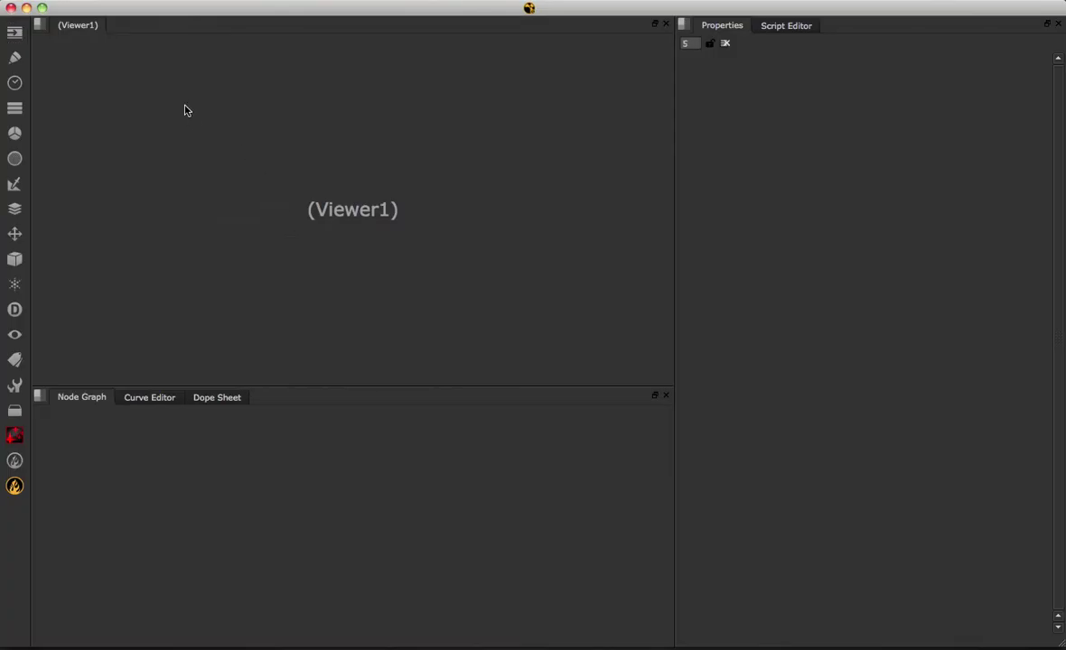
left_click_drag(138, 10, 140, 90)
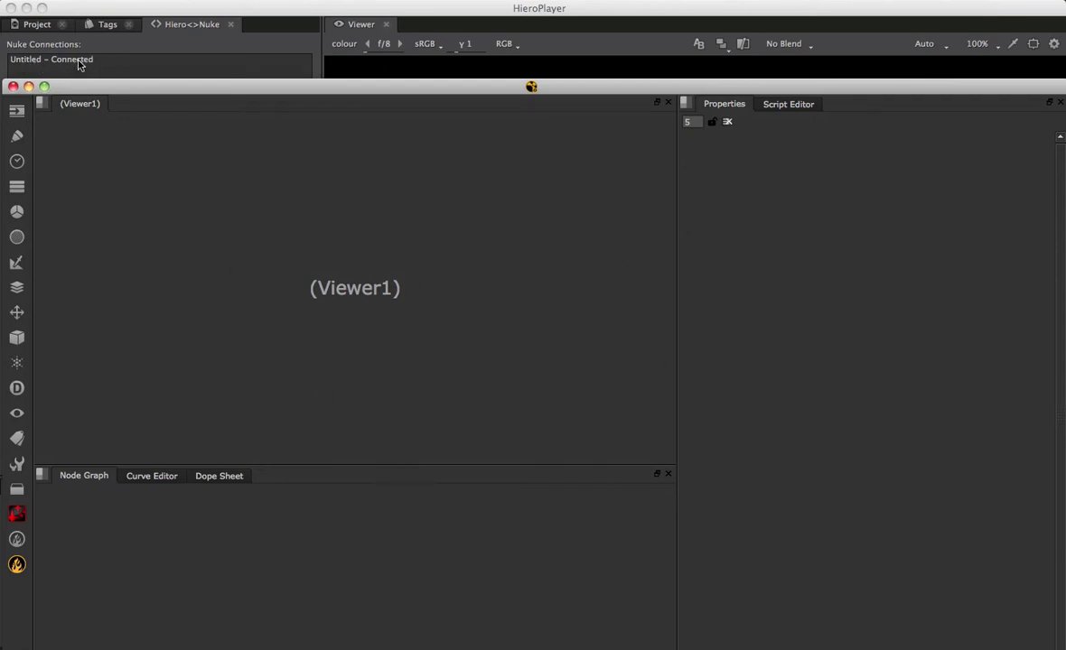
left_click_drag(149, 88, 147, 9)
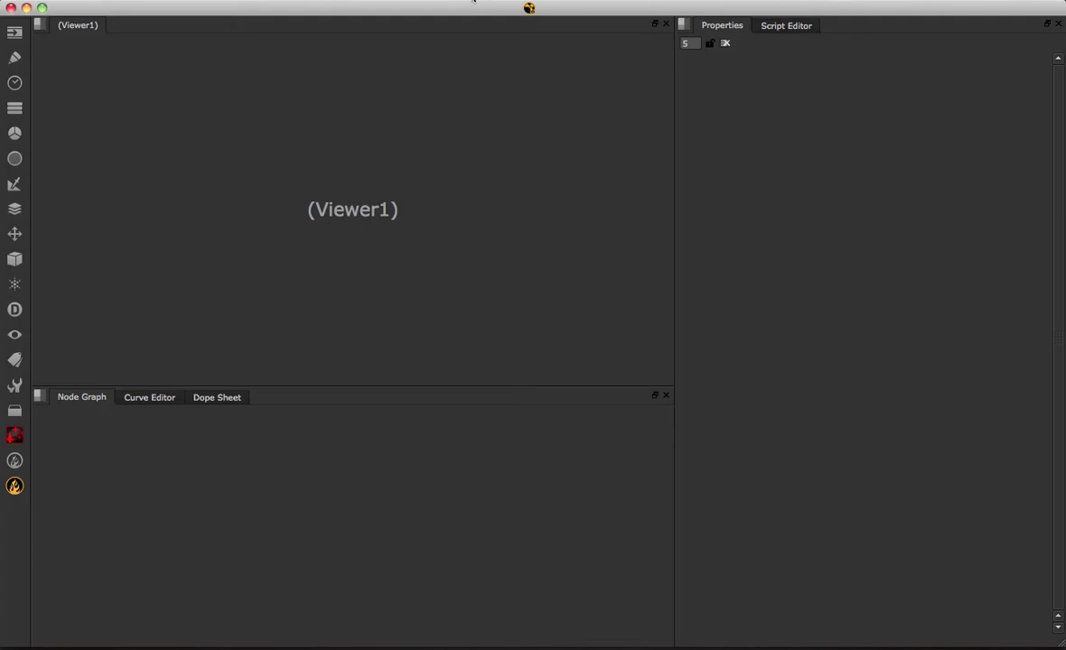
Enable Start connection on startup in Nuke's Hiero Connection Settings and close the dialog.
left_click(529, 8)
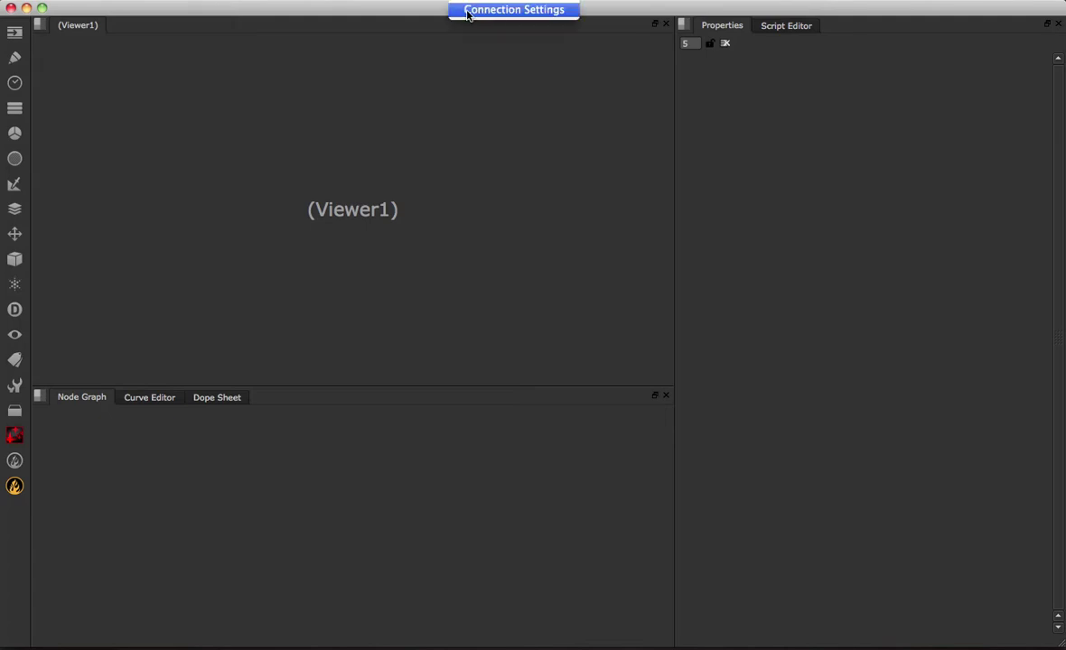
left_click(502, 13)
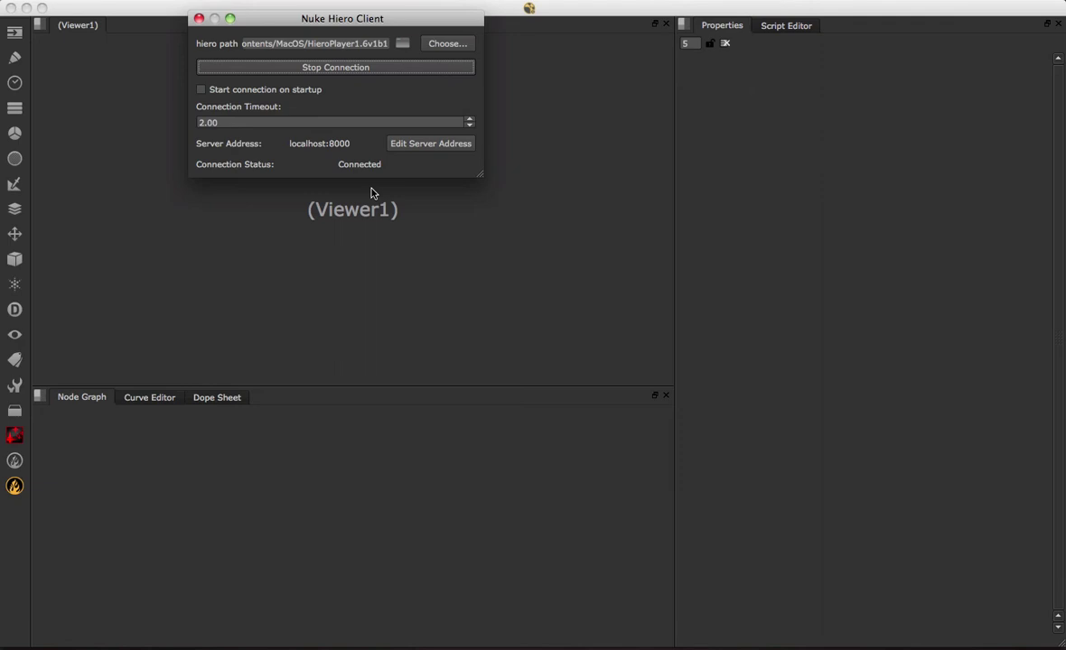
left_click_drag(307, 43, 374, 44)
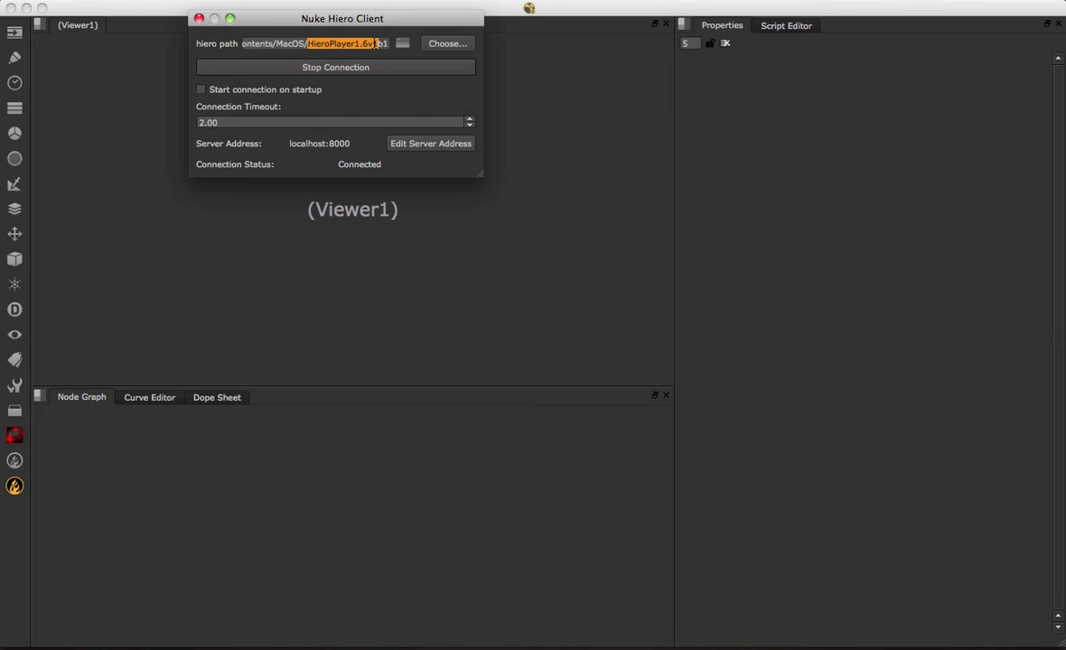
left_click(256, 89)
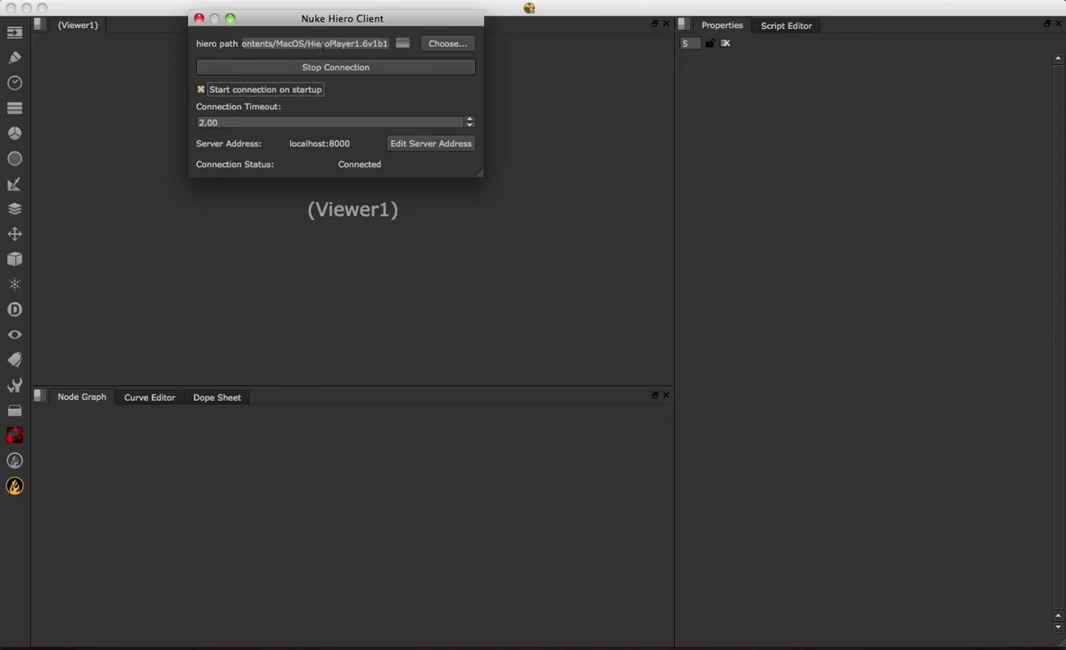
left_click_drag(307, 43, 380, 56)
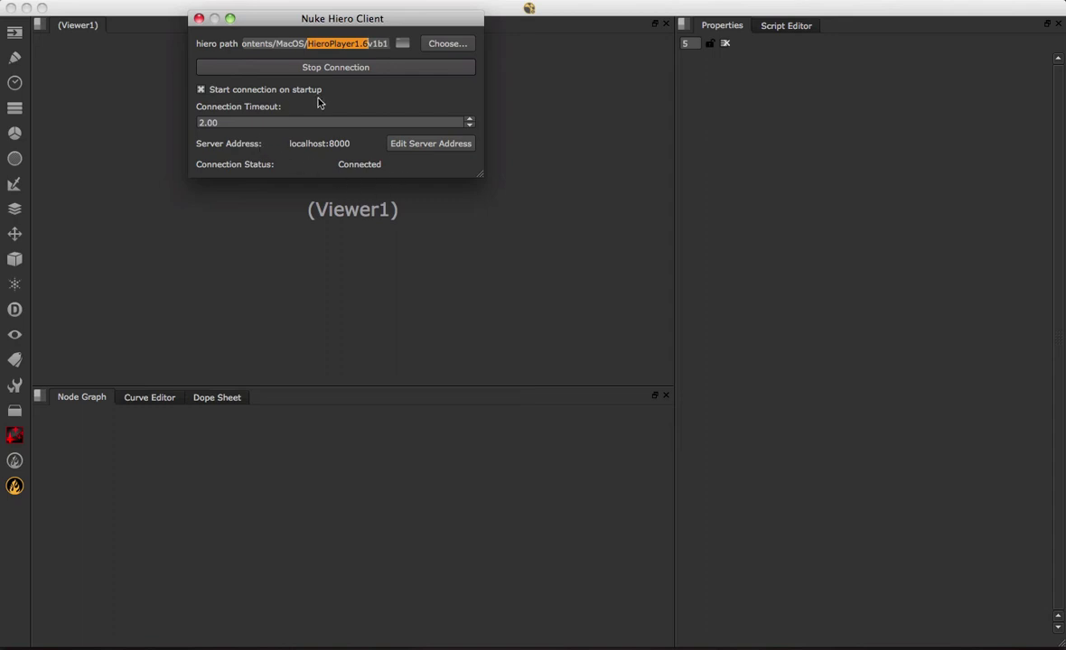
left_click(199, 20)
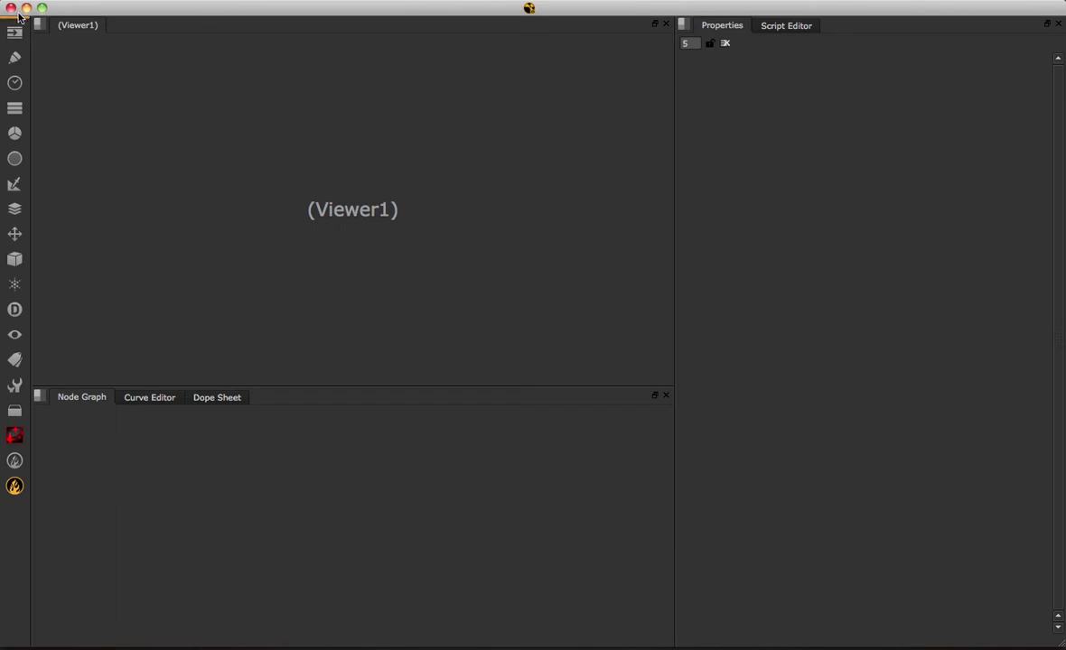
Switch from Nuke back to HieroPlayer and open its application menu.
key("super+Tab")
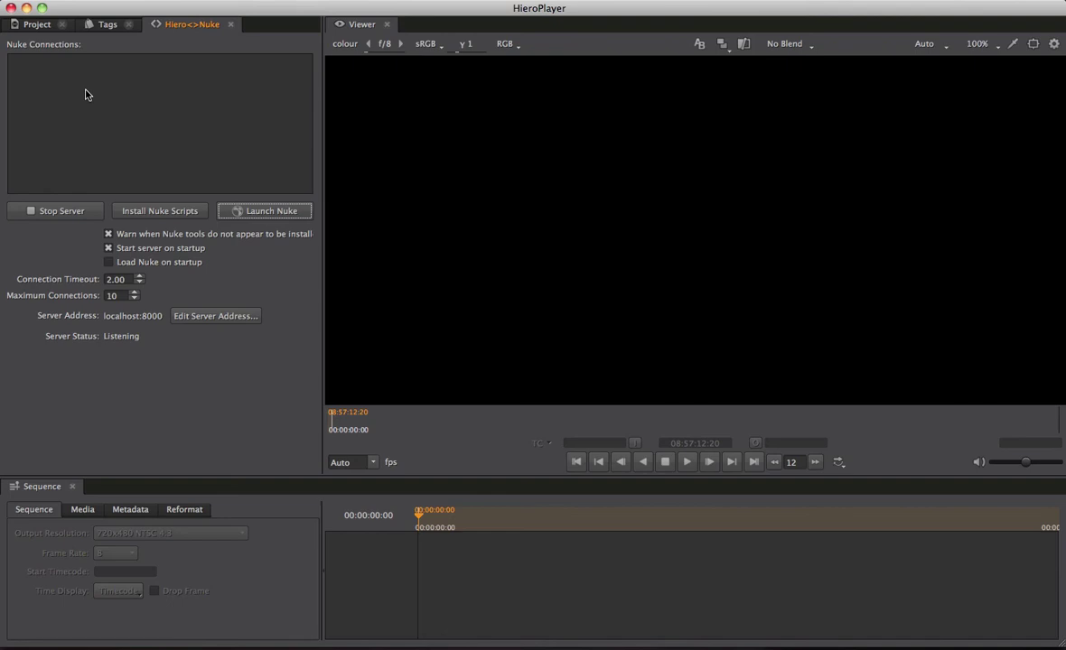
left_click(88, 3)
Open Preferences and show the Performance thread and cache settings.
left_click(105, 33)
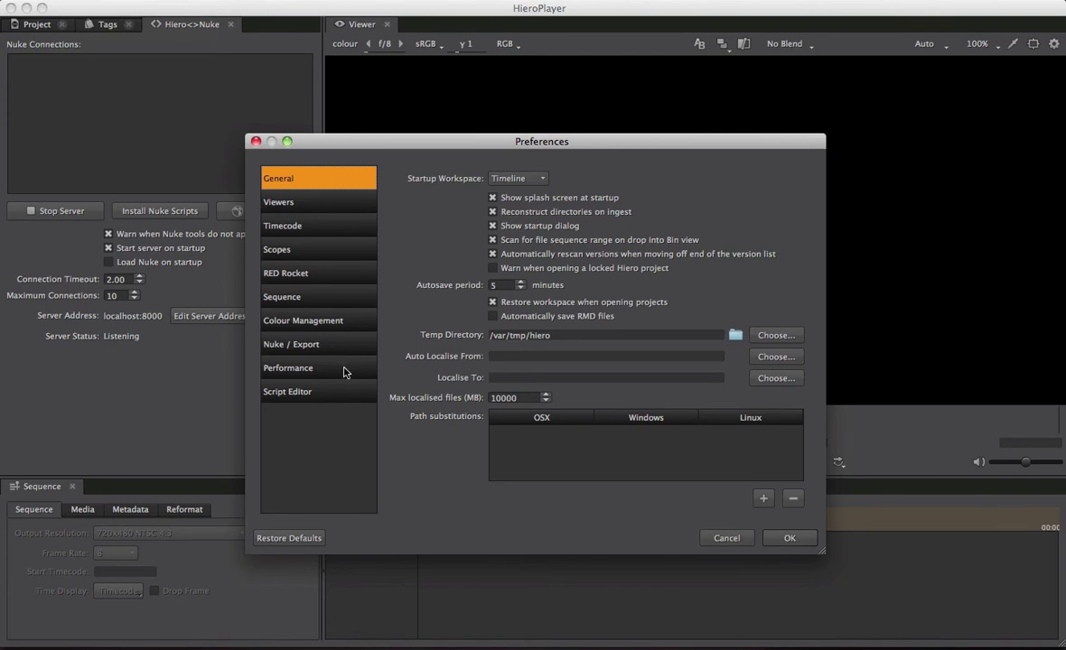
left_click(344, 369)
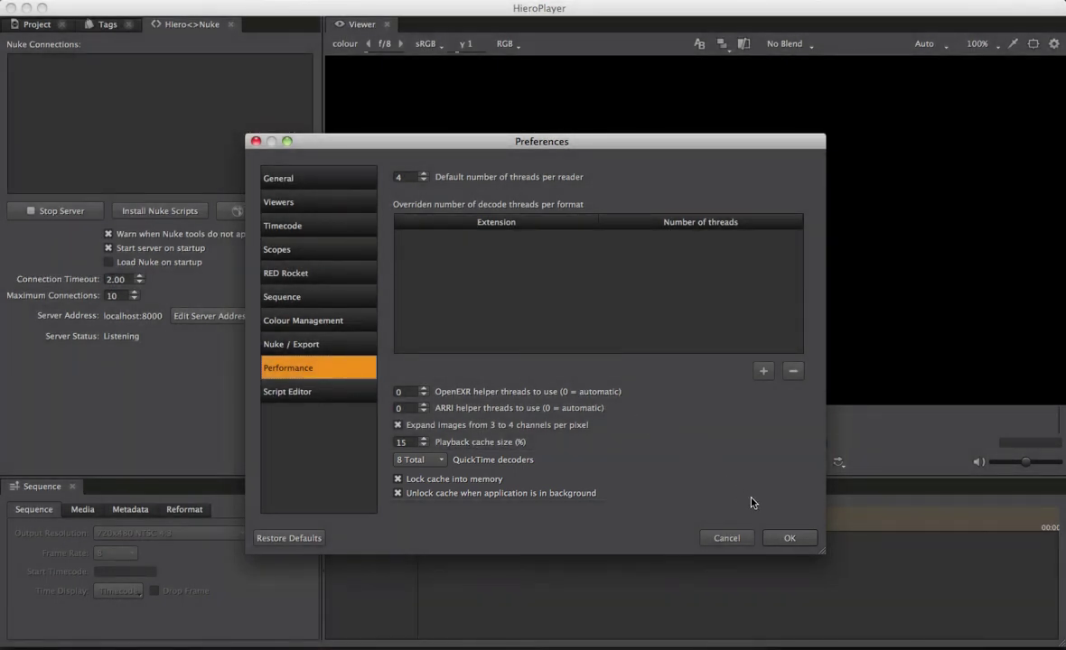
Close the Preferences dialog with OK, keeping the settings.
left_click(790, 538)
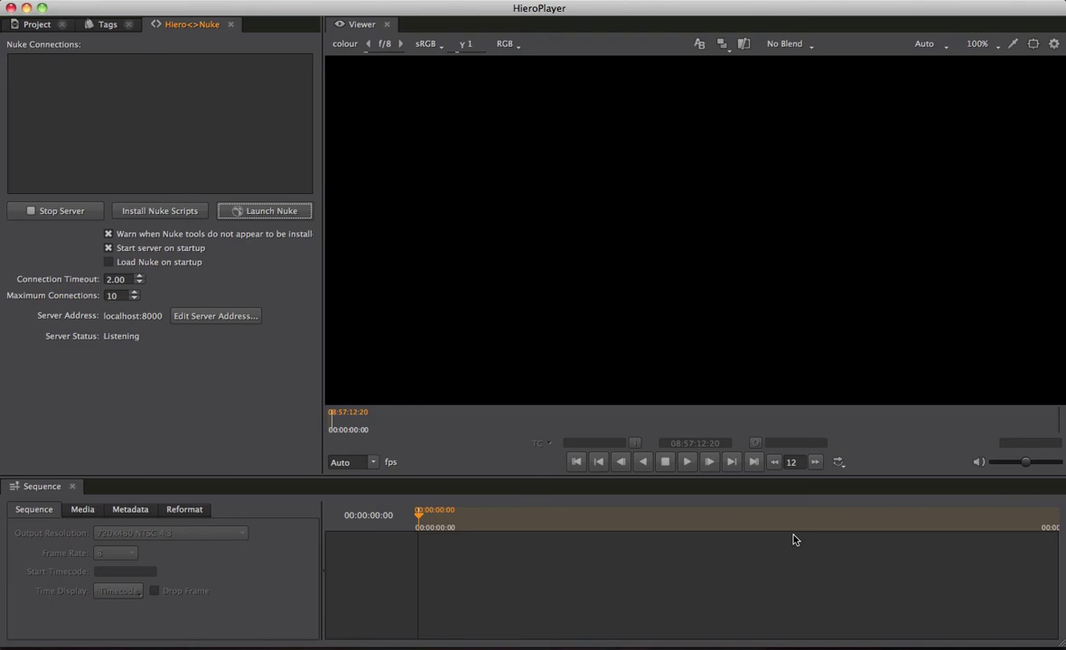